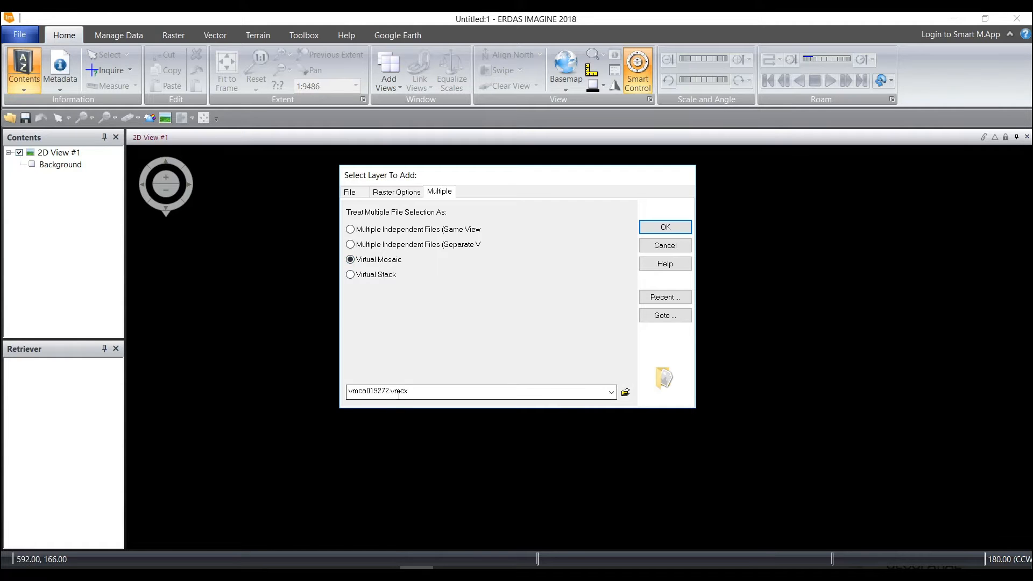
Load vmca019272.vmcx as a virtual mosaic and save that top layer in the Outputs folder as JPEG 2000 file sorrento_mosaic
{"action": "left_click", "coordinate": [664, 227]}
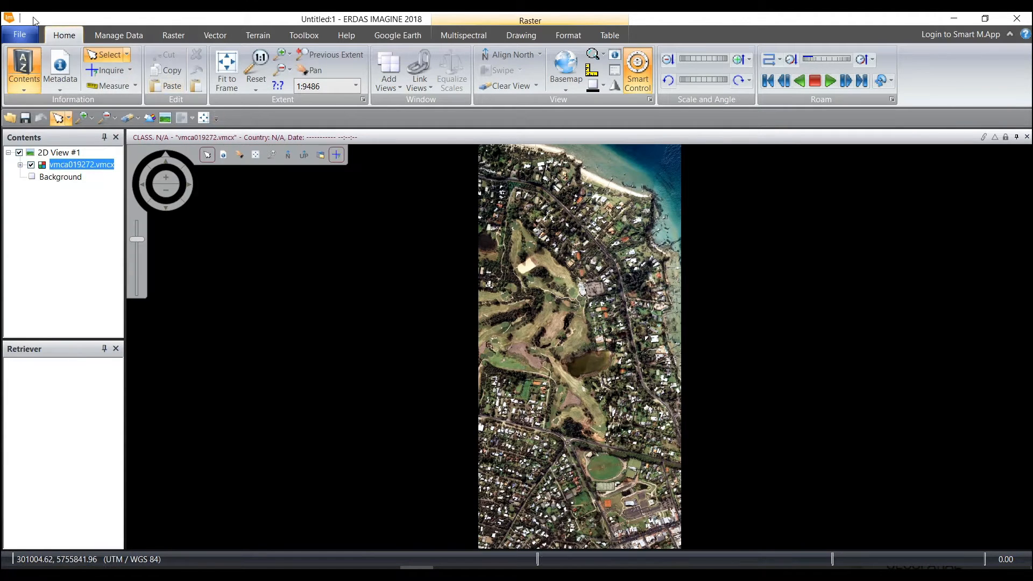
{"action": "left_click", "coordinate": [22, 36]}
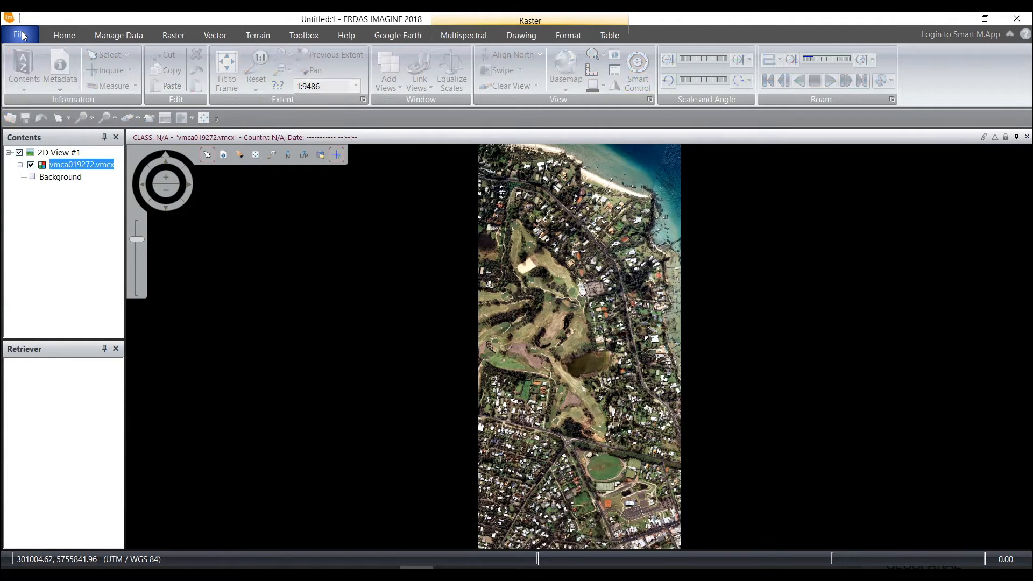
{"action": "left_click", "coordinate": [34, 161]}
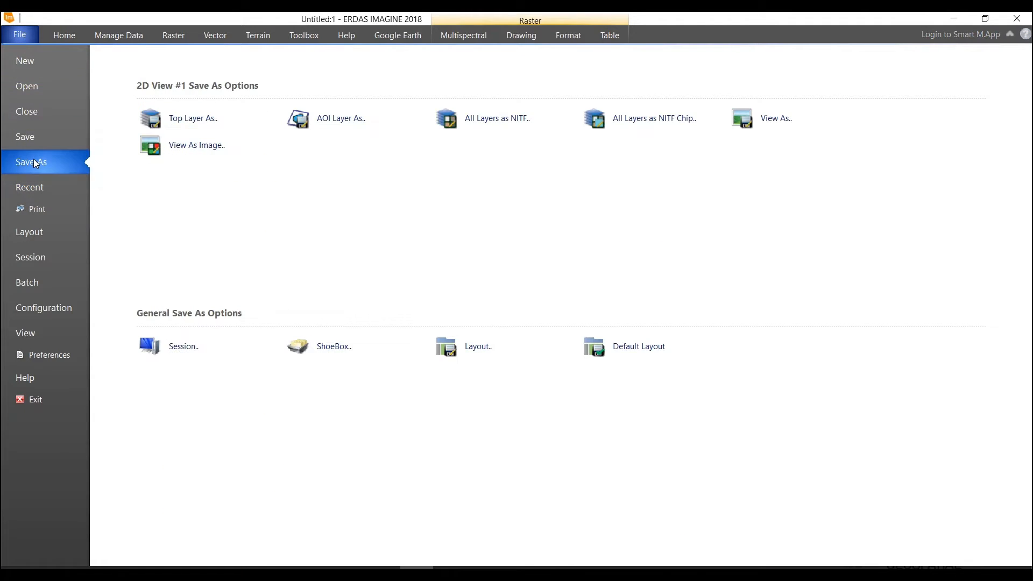
{"action": "left_click", "coordinate": [182, 128]}
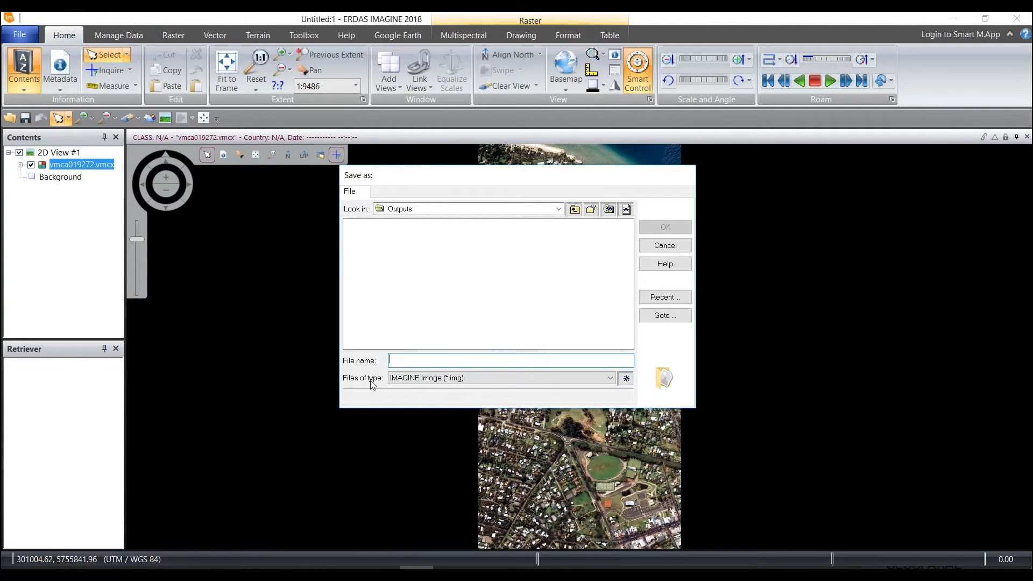
{"action": "left_click", "coordinate": [612, 380]}
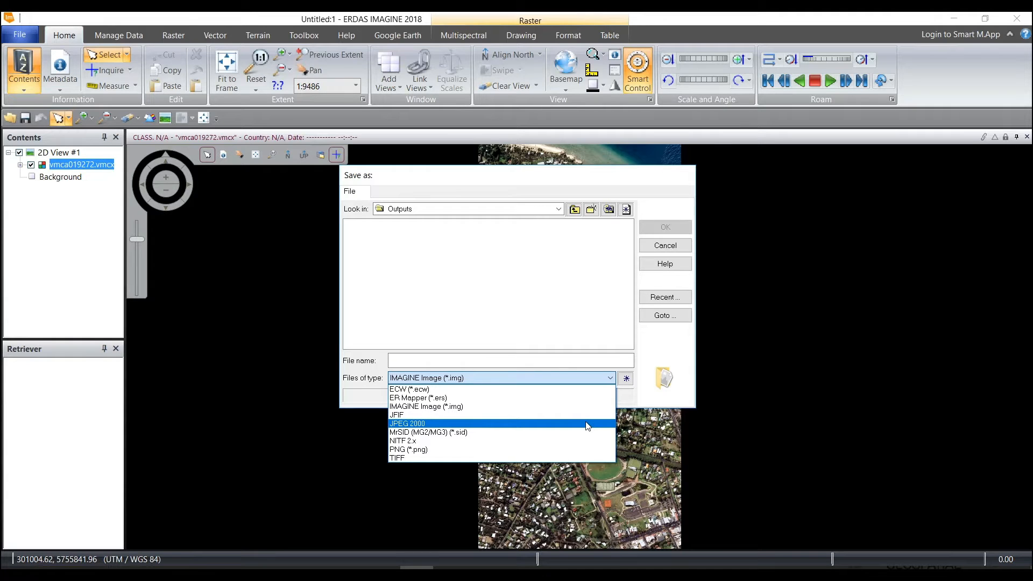
{"action": "left_click", "coordinate": [588, 423]}
{"action": "left_click", "coordinate": [524, 359]}
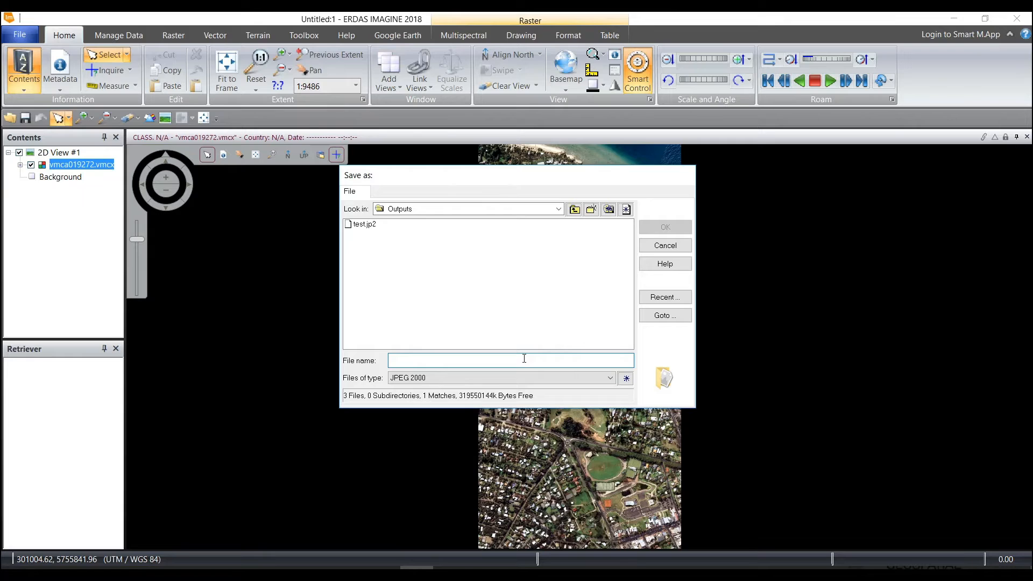
{"action": "type", "text": "sorr"}
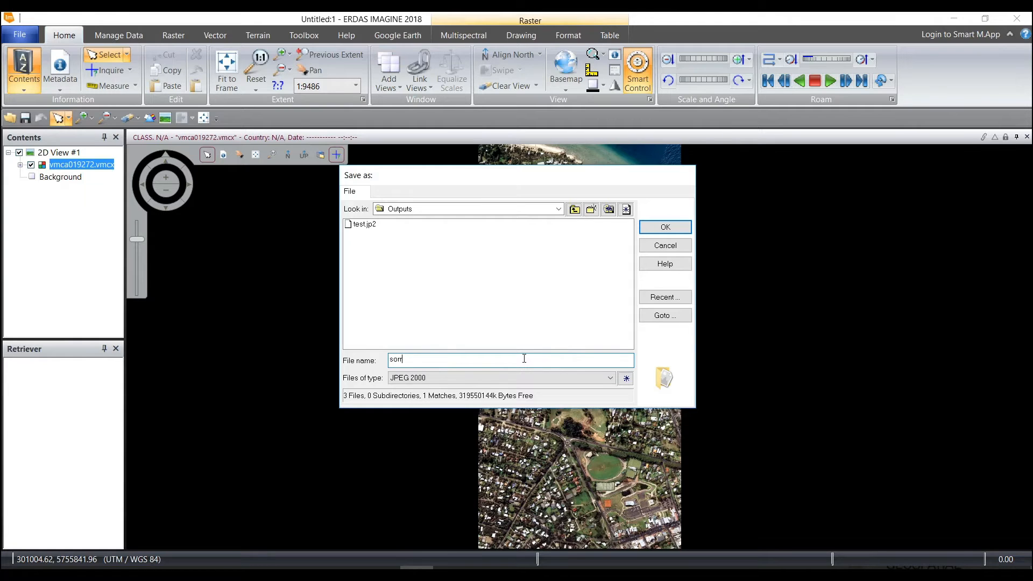
{"action": "type", "text": "ento_mosaic"}
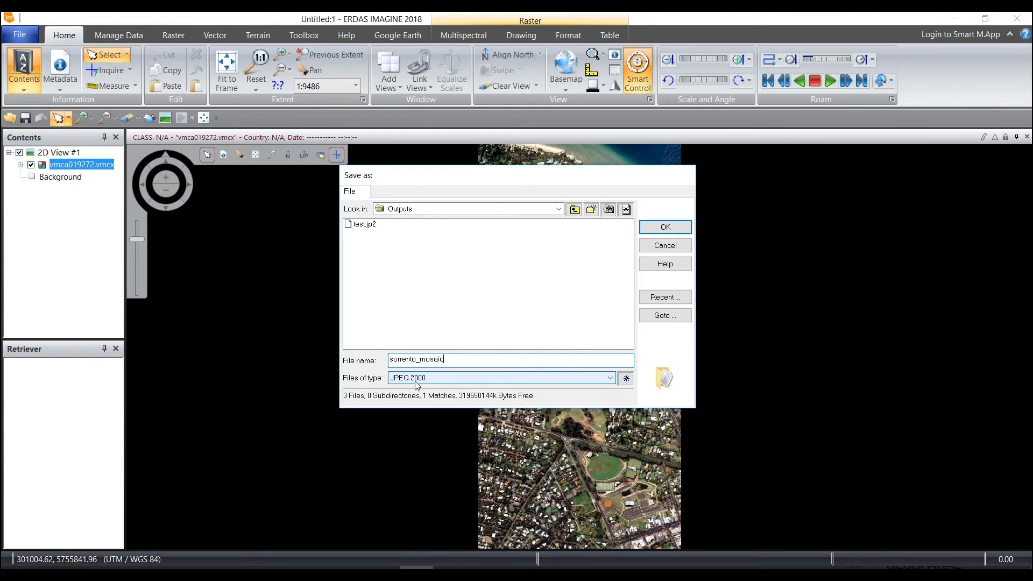
{"action": "left_click", "coordinate": [661, 227]}
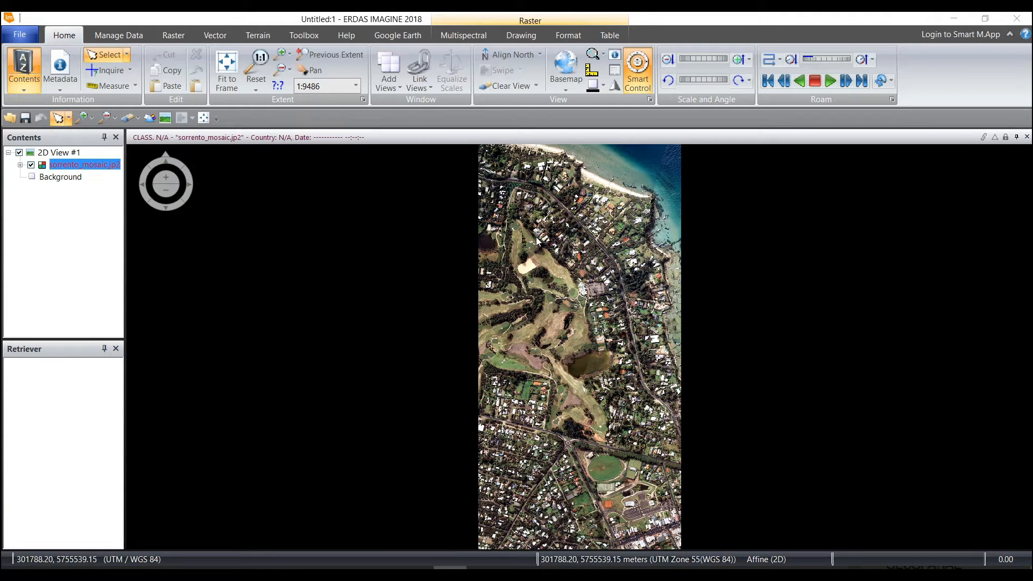
Clear the view, load all eight Sorrento_ortho TIFF images from the Sorrento folder, and fit them to the frame
{"action": "left_click", "coordinate": [125, 117]}
{"action": "right_click", "coordinate": [331, 211]}
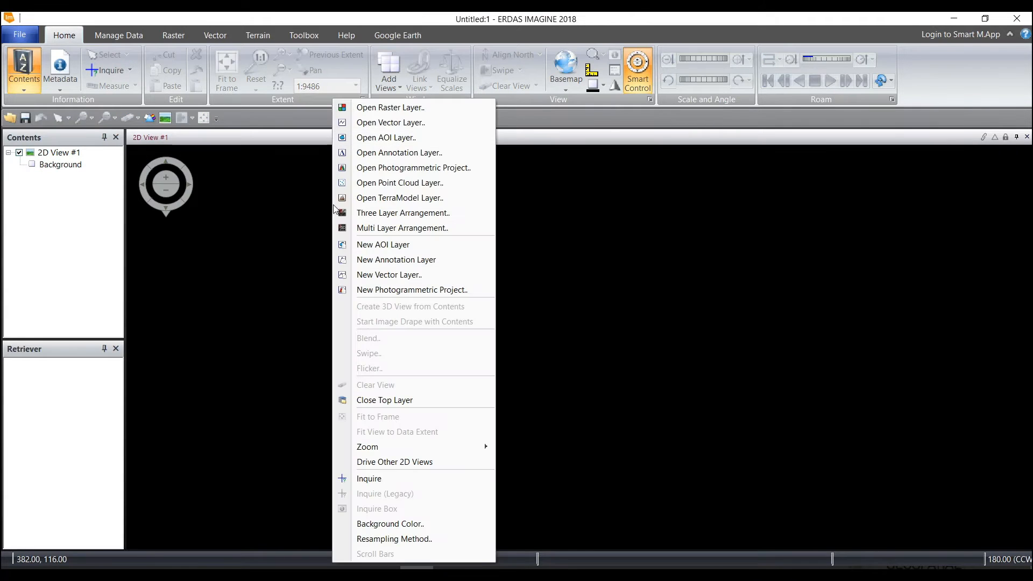
{"action": "left_click", "coordinate": [374, 109]}
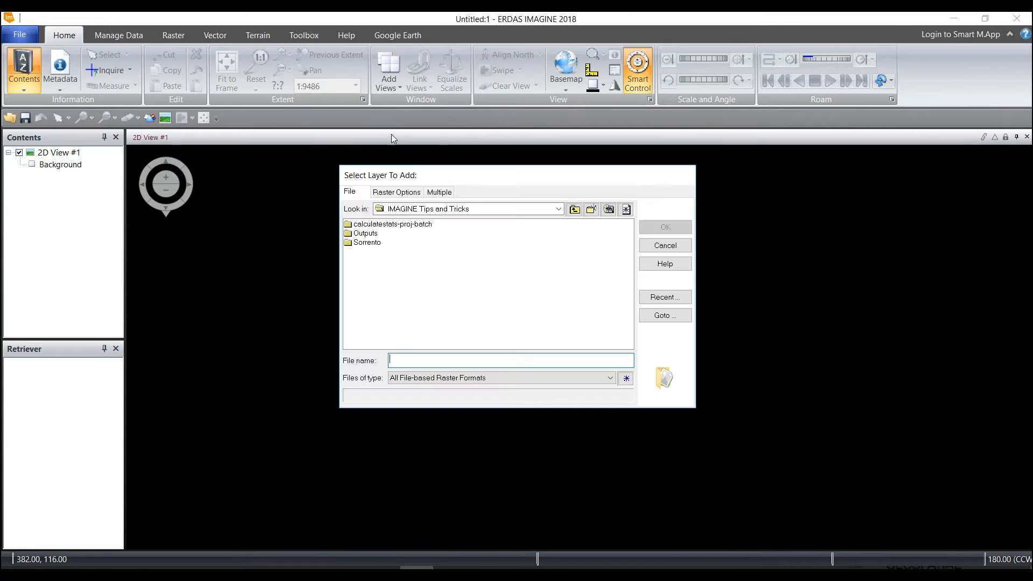
{"action": "double_click", "coordinate": [370, 240]}
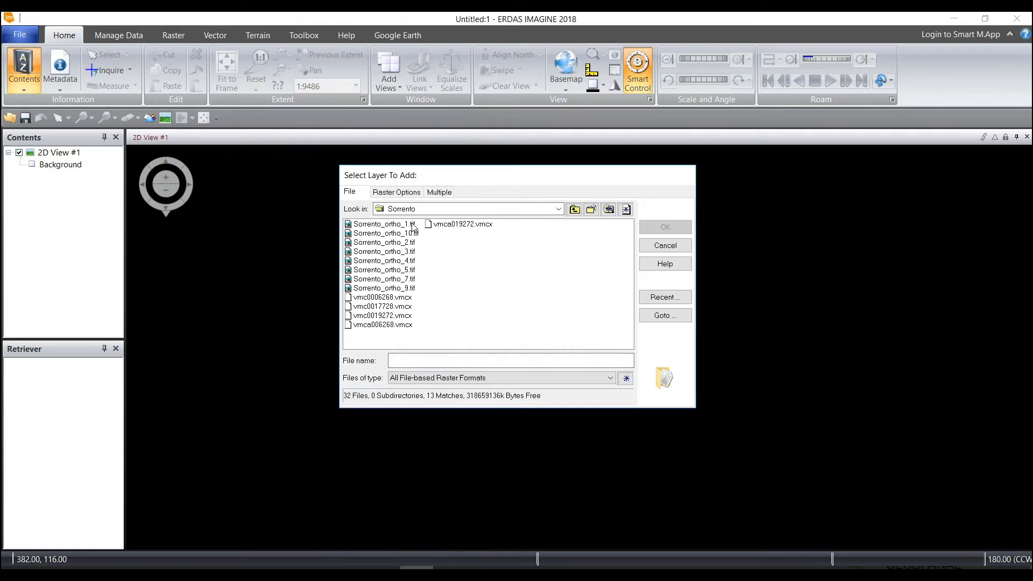
{"action": "left_click", "coordinate": [412, 225]}
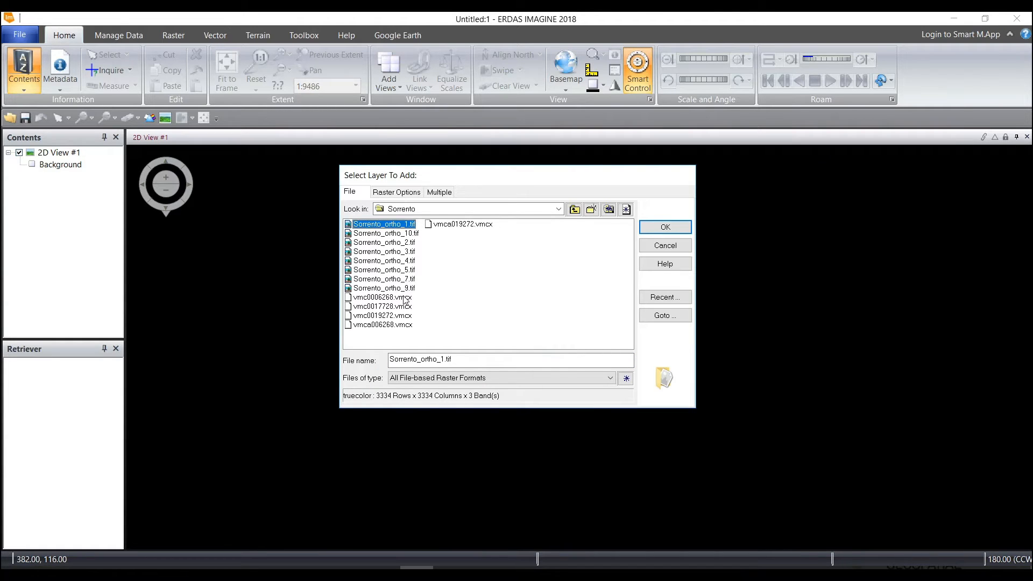
{"action": "left_click", "coordinate": [405, 289], "text": "shift"}
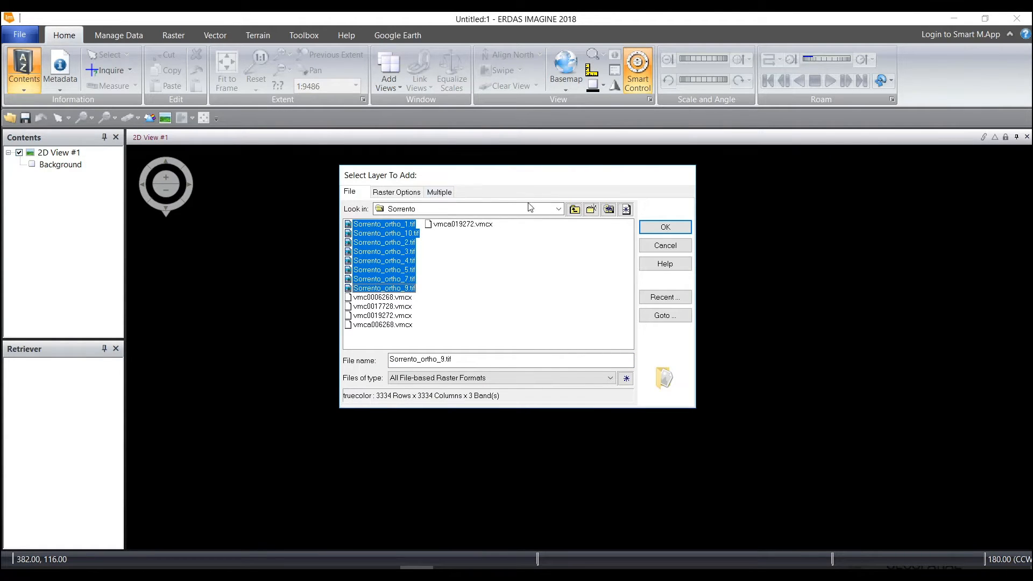
{"action": "left_click", "coordinate": [655, 228]}
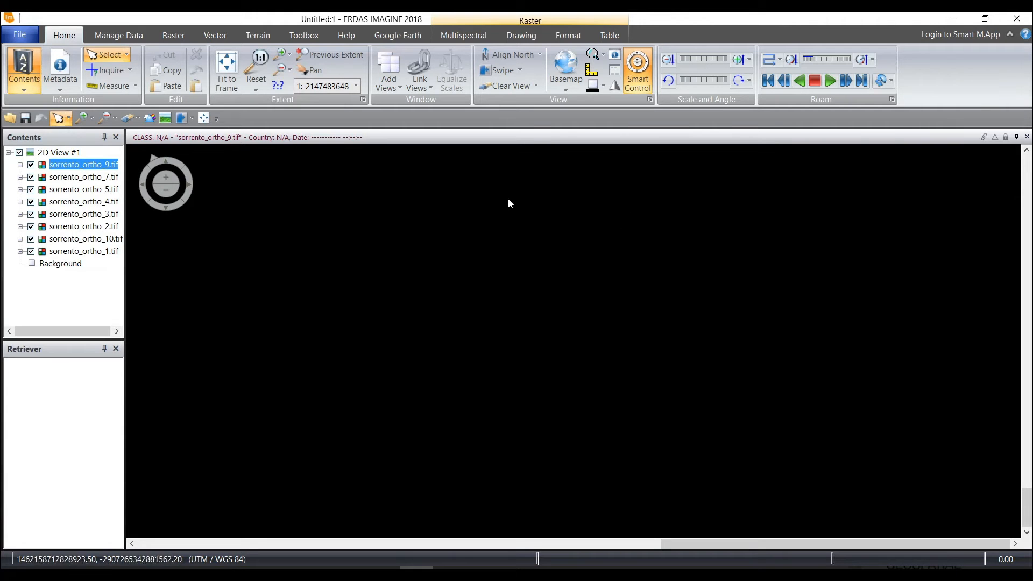
{"action": "left_click", "coordinate": [226, 78]}
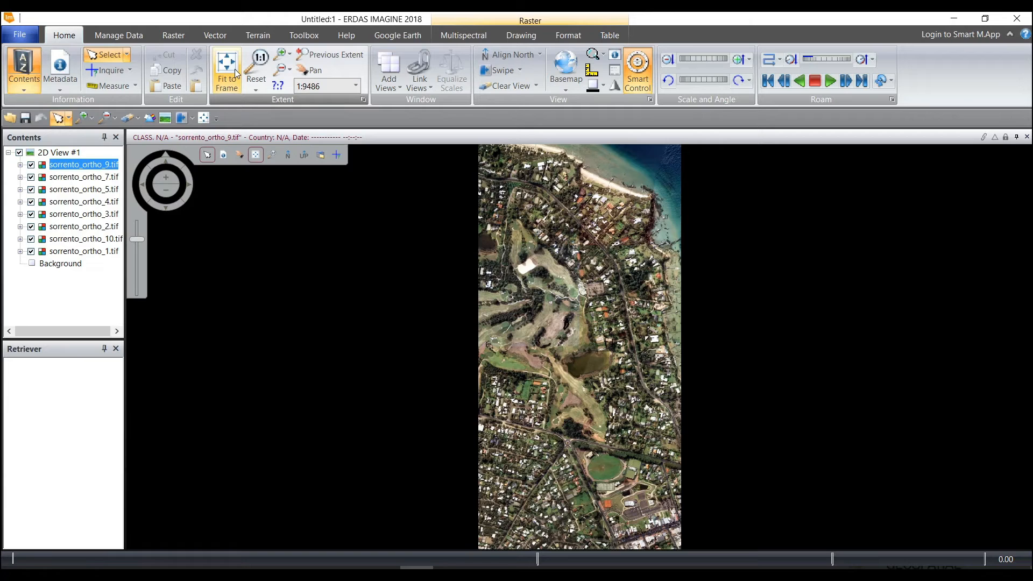
Start MosaicPro from the 2D view so that it uses the loaded Sorrento ortho images
{"action": "left_click", "coordinate": [174, 35]}
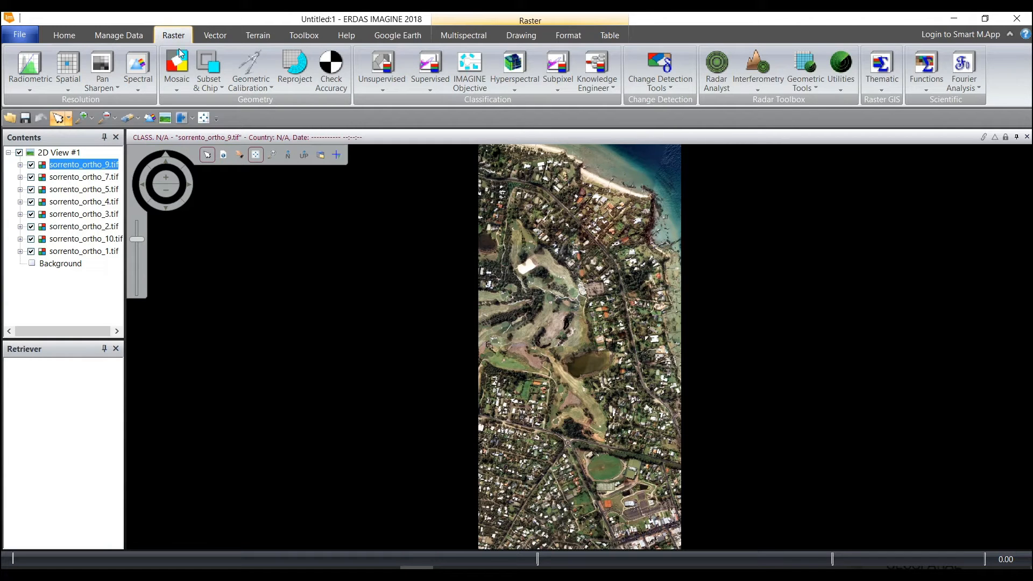
{"action": "left_click", "coordinate": [179, 85]}
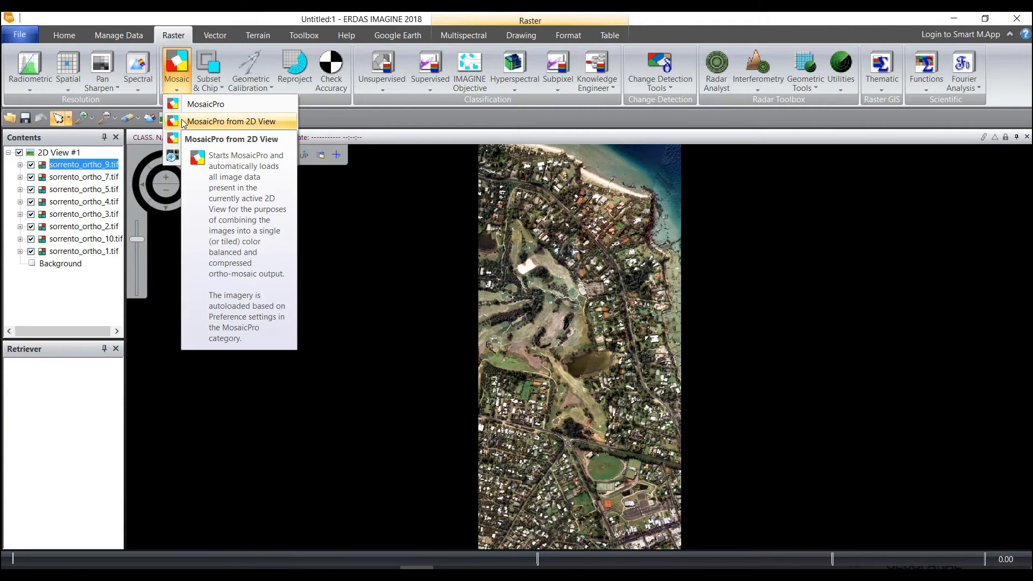
{"action": "left_click", "coordinate": [256, 123]}
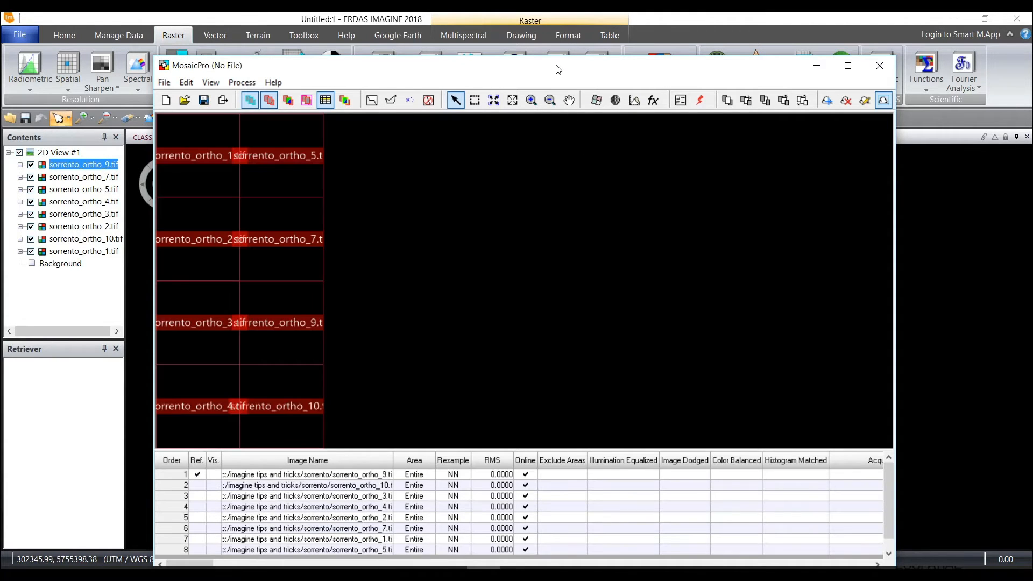
{"action": "left_click_drag", "start_coordinate": [560, 67], "coordinate": [562, 39]}
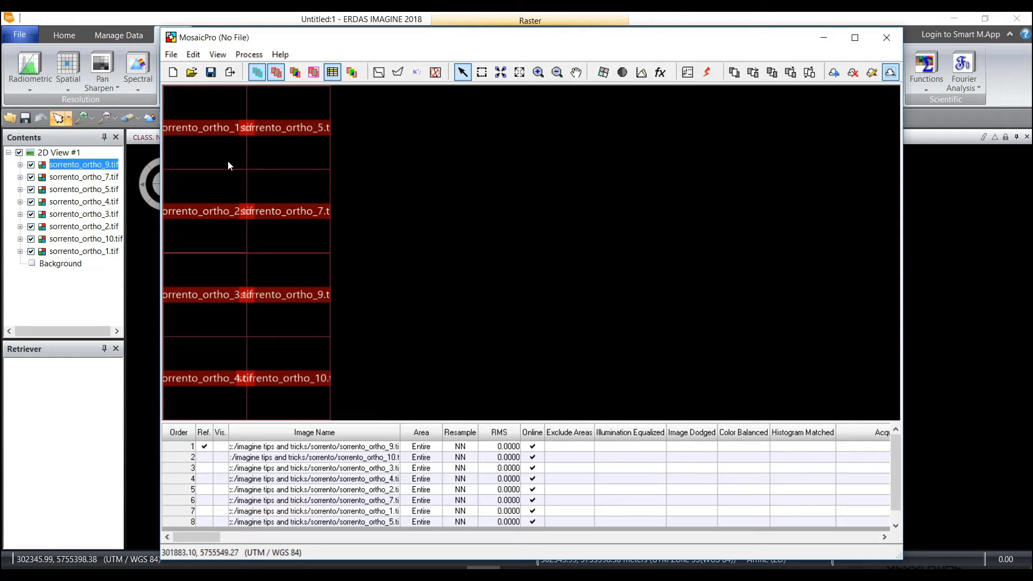
Turn on raster image display in MosaicPro and select all the images in the list
{"action": "left_click", "coordinate": [294, 75]}
{"action": "right_click", "coordinate": [177, 469]}
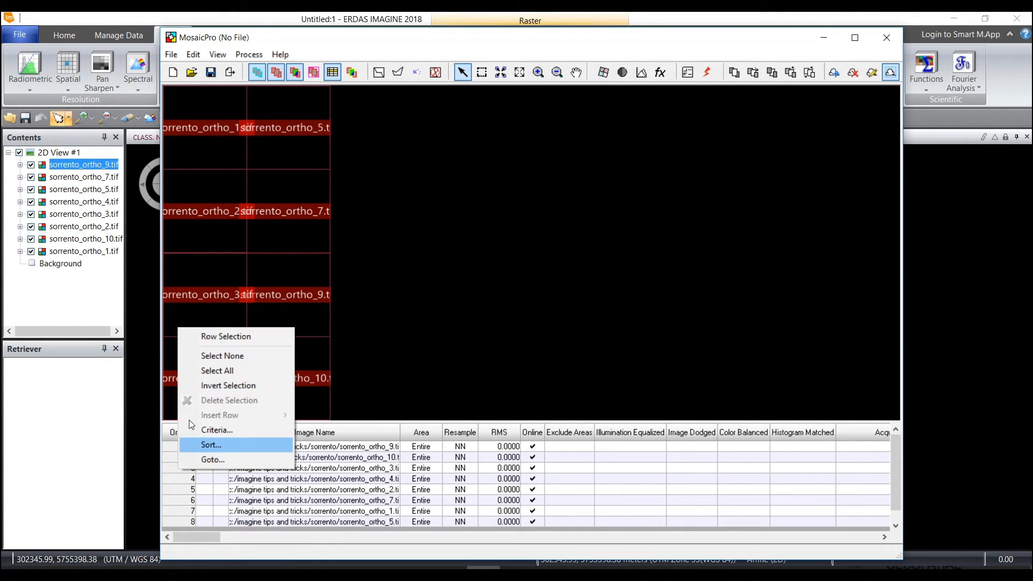
{"action": "left_click", "coordinate": [193, 372]}
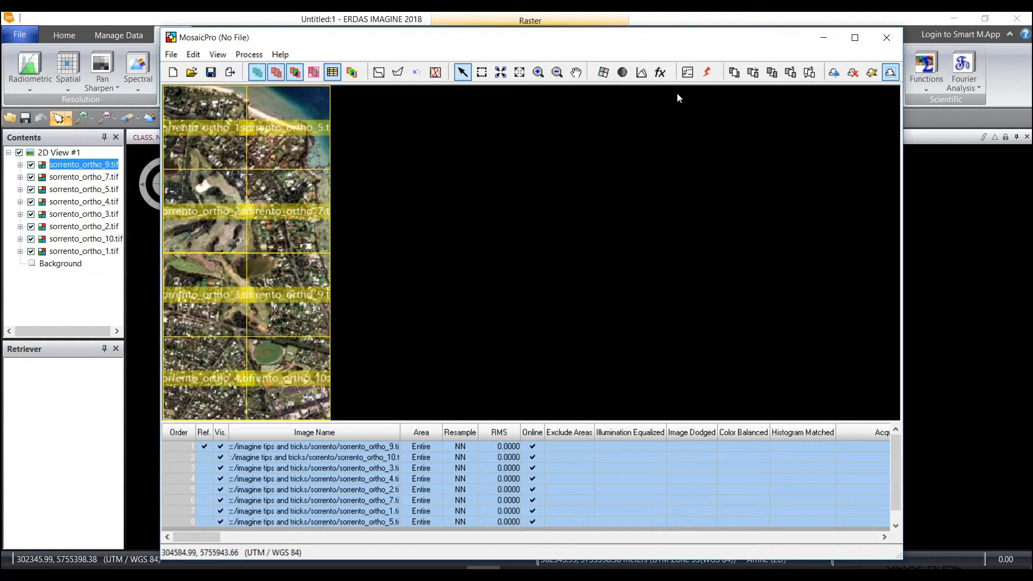
Enable color balancing in the mosaic's color corrections using the Automatic Color Balancing method
{"action": "left_click", "coordinate": [641, 73]}
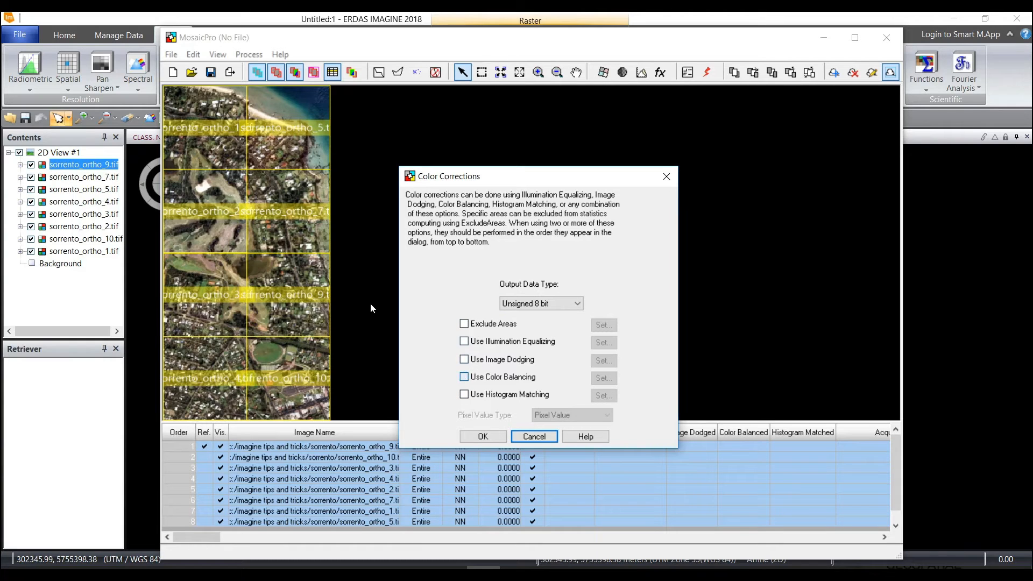
{"action": "left_click", "coordinate": [481, 378]}
{"action": "left_click", "coordinate": [603, 378]}
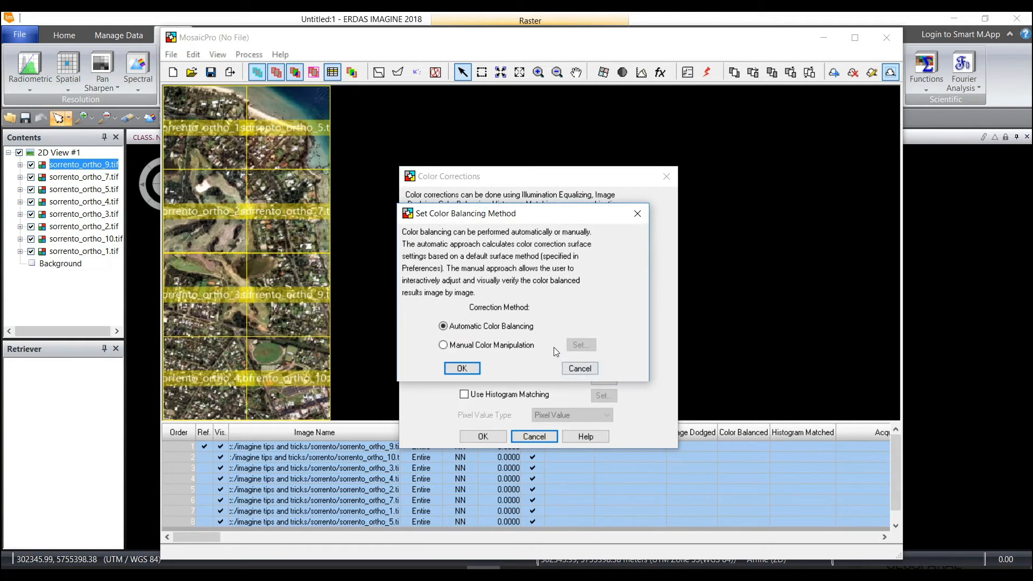
{"action": "left_click", "coordinate": [461, 368]}
{"action": "left_click", "coordinate": [483, 436]}
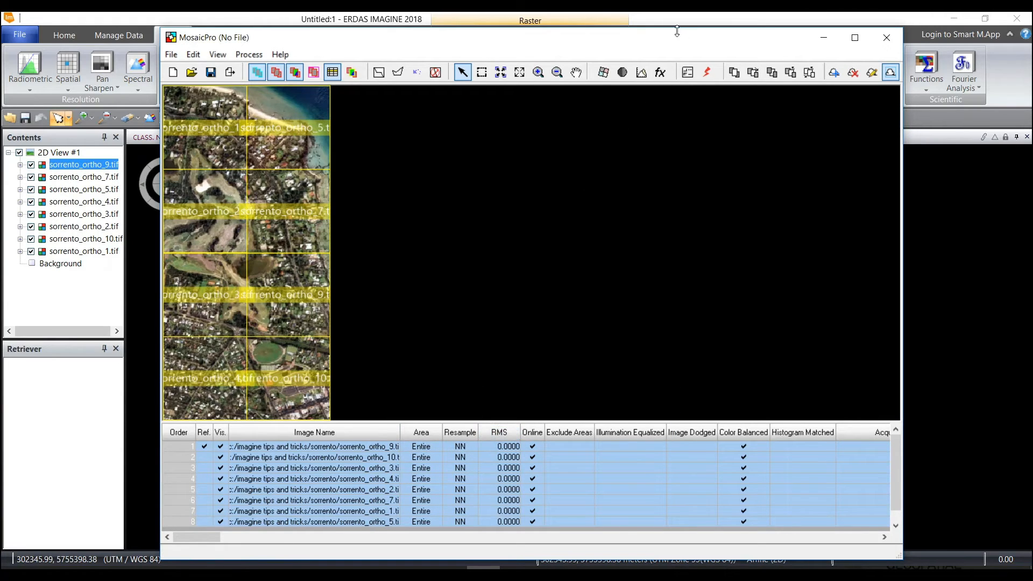
Run the mosaic process to disk, outputting an ECW file named sorrento_mosaic in the Outputs folder, and close the process list
{"action": "left_click", "coordinate": [708, 74]}
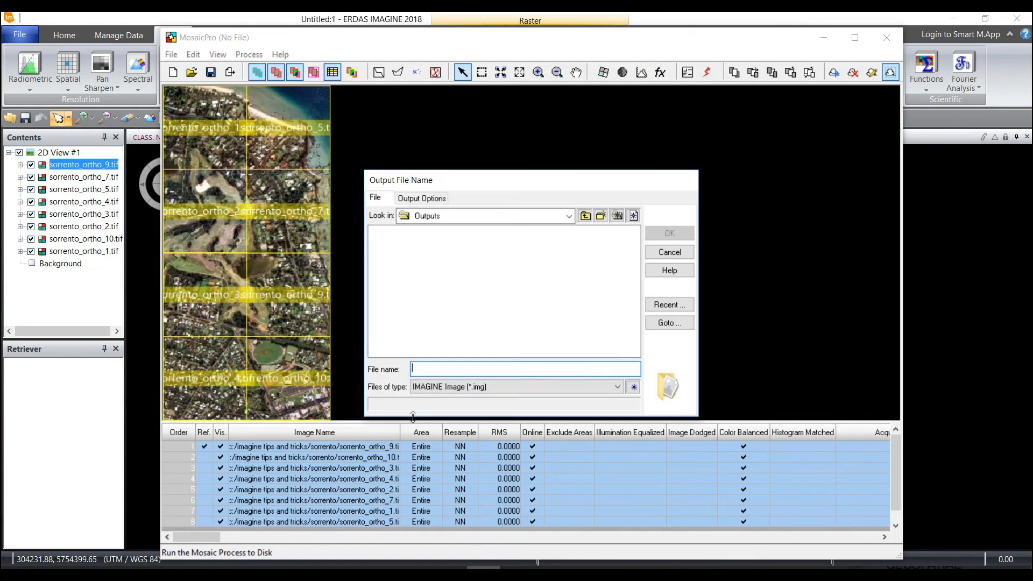
{"action": "left_click", "coordinate": [617, 387]}
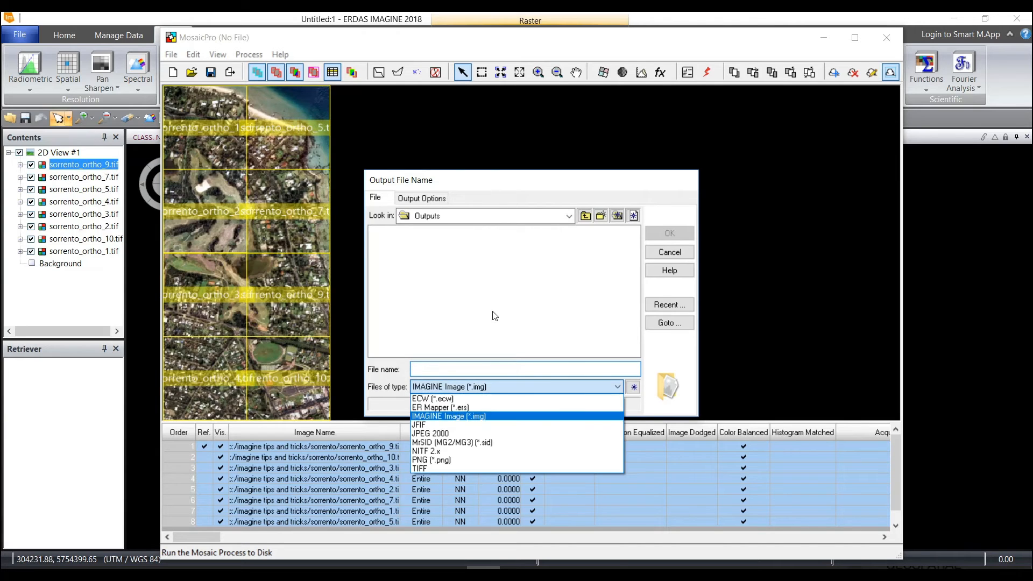
{"action": "left_click", "coordinate": [590, 398]}
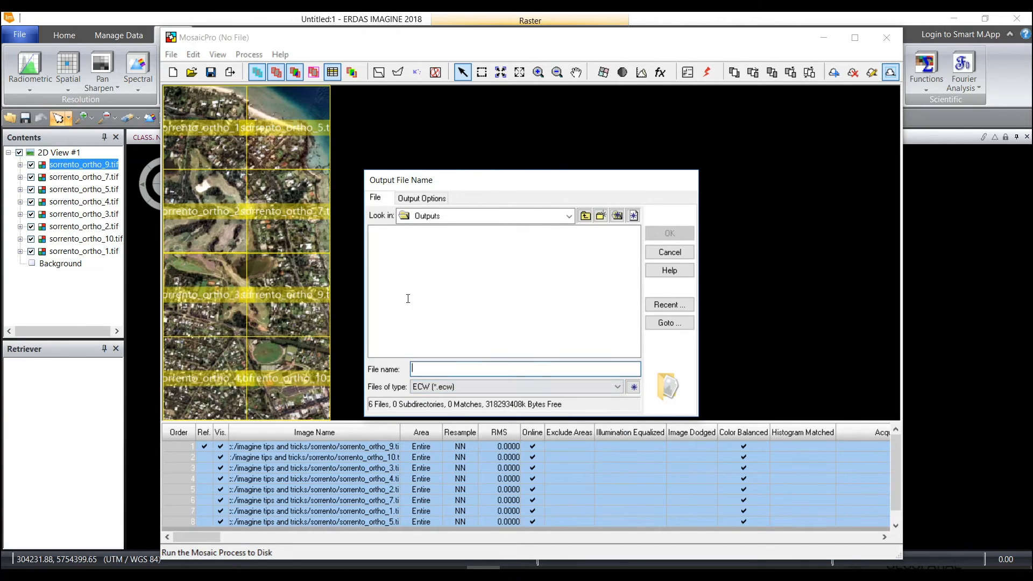
{"action": "left_click", "coordinate": [509, 370]}
{"action": "type", "text": "sore"}
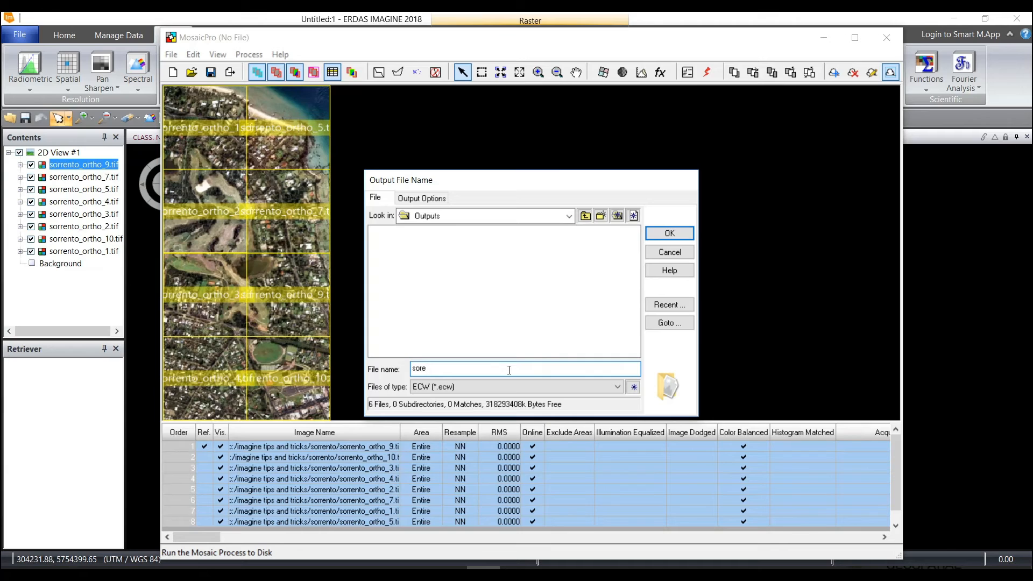
{"action": "key", "text": "BackSpace"}
{"action": "type", "text": "rento_mosaic"}
{"action": "left_click", "coordinate": [425, 198]}
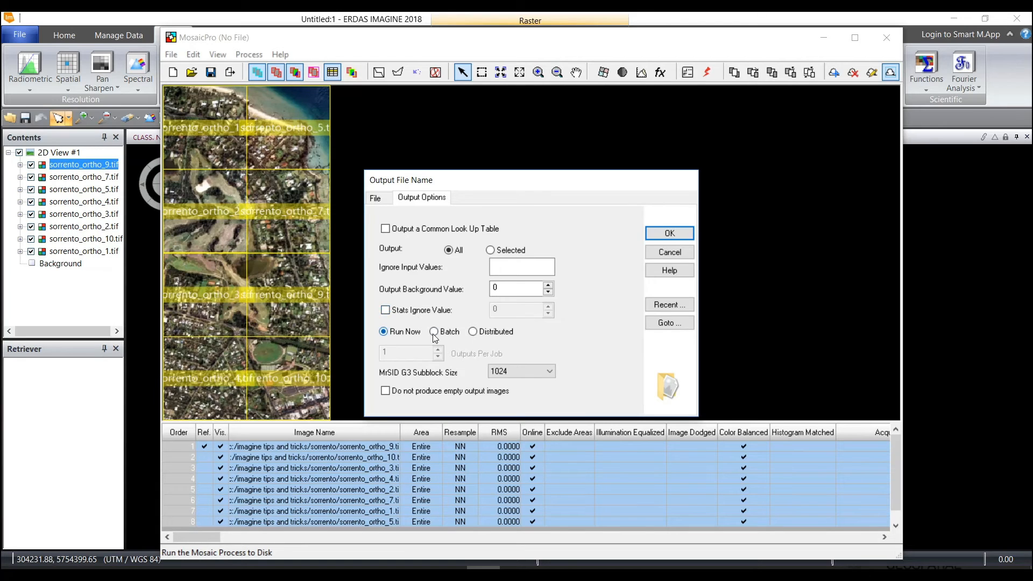
{"action": "left_click", "coordinate": [663, 235]}
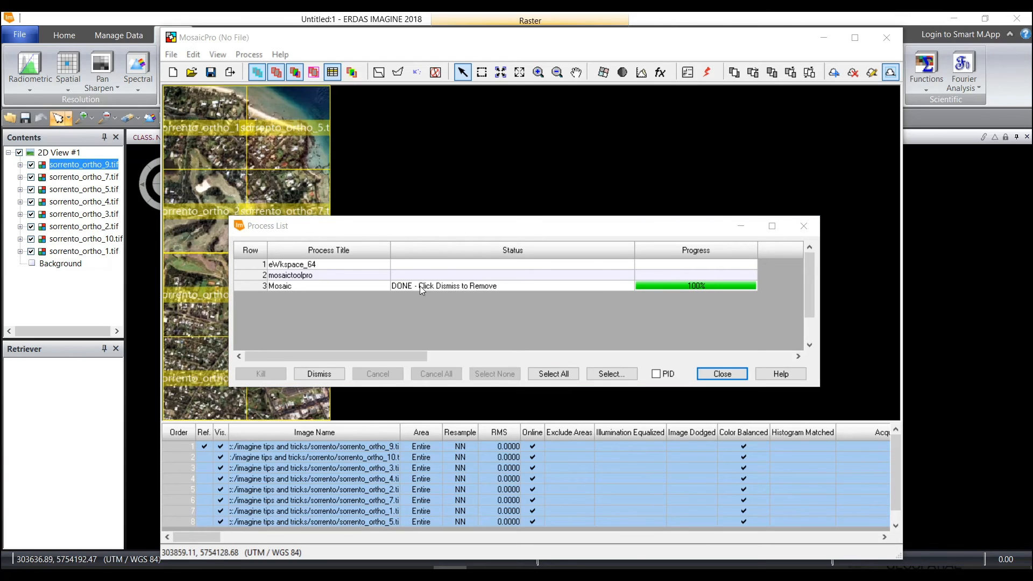
{"action": "left_click", "coordinate": [709, 377]}
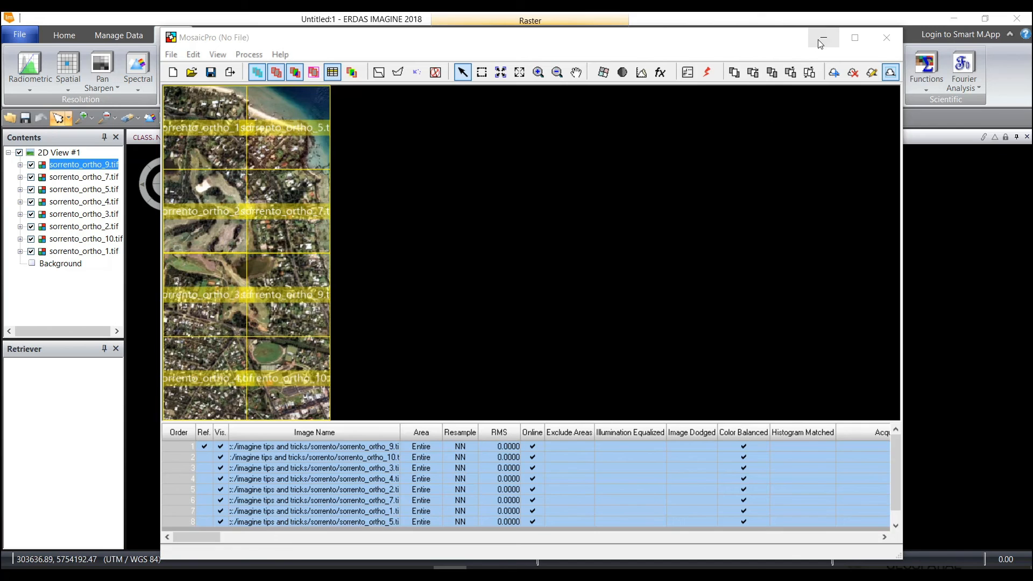
Minimize MosaicPro and open the recent file sorrento_mosaic.ecw in a second 2D view for comparison with the original images
{"action": "left_click", "coordinate": [820, 39]}
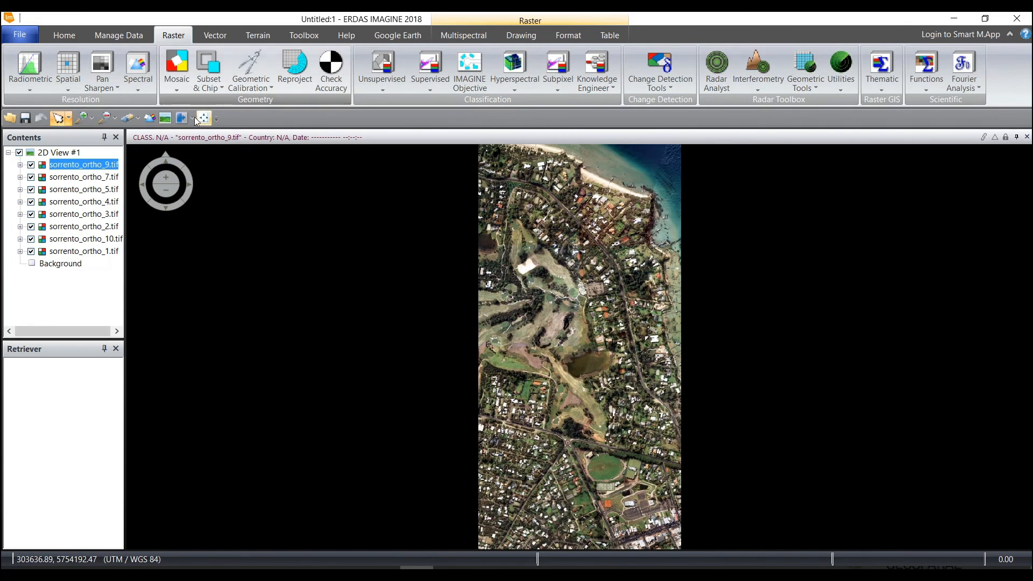
{"action": "left_click", "coordinate": [164, 118]}
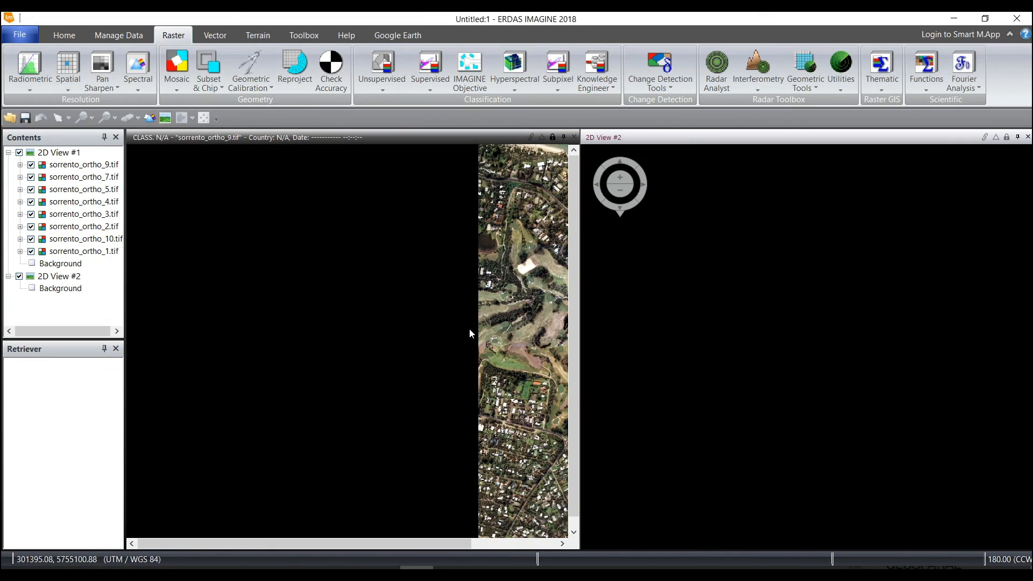
{"action": "right_click", "coordinate": [731, 263]}
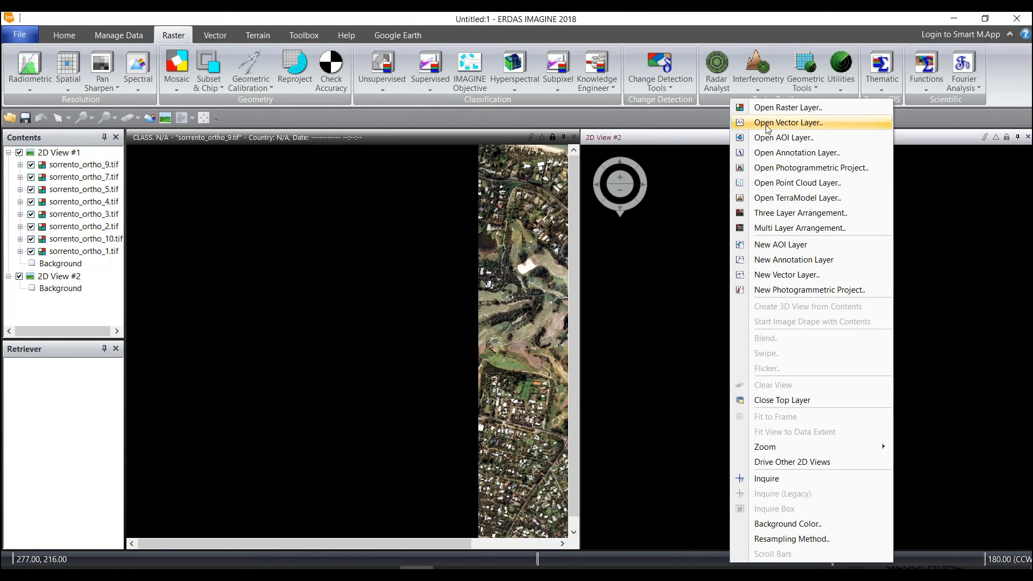
{"action": "left_click", "coordinate": [767, 109]}
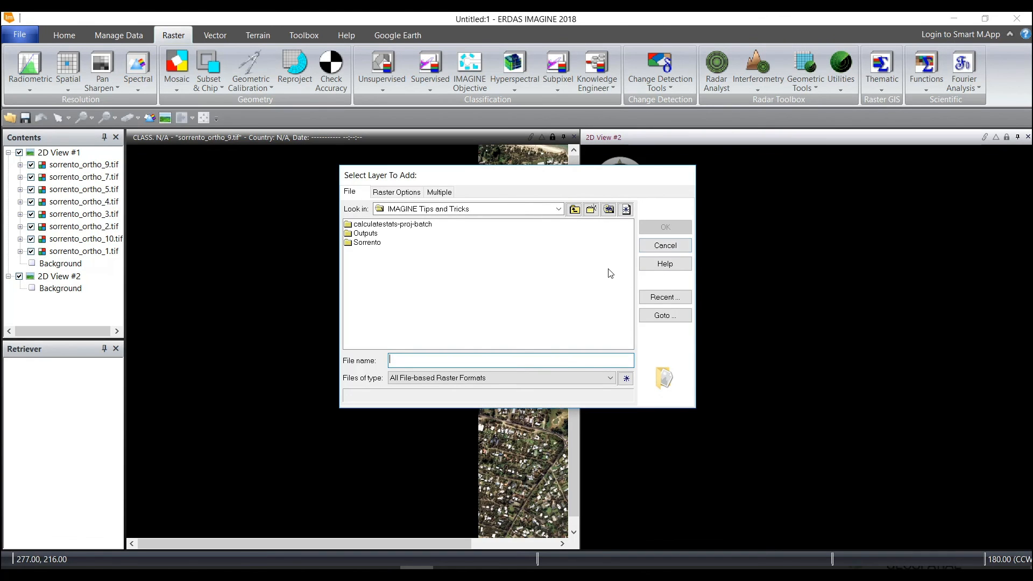
{"action": "left_click", "coordinate": [665, 297]}
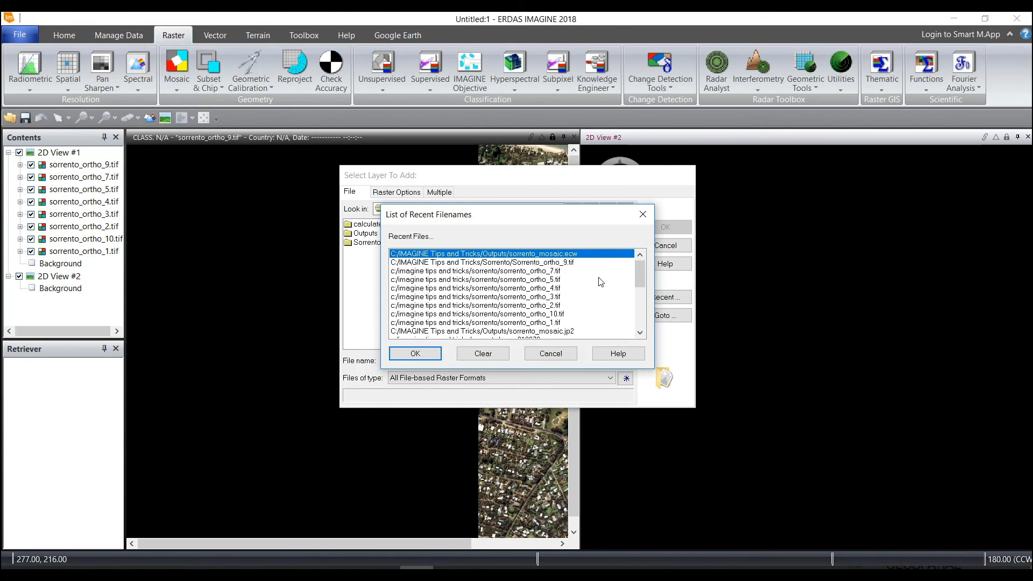
{"action": "double_click", "coordinate": [544, 258]}
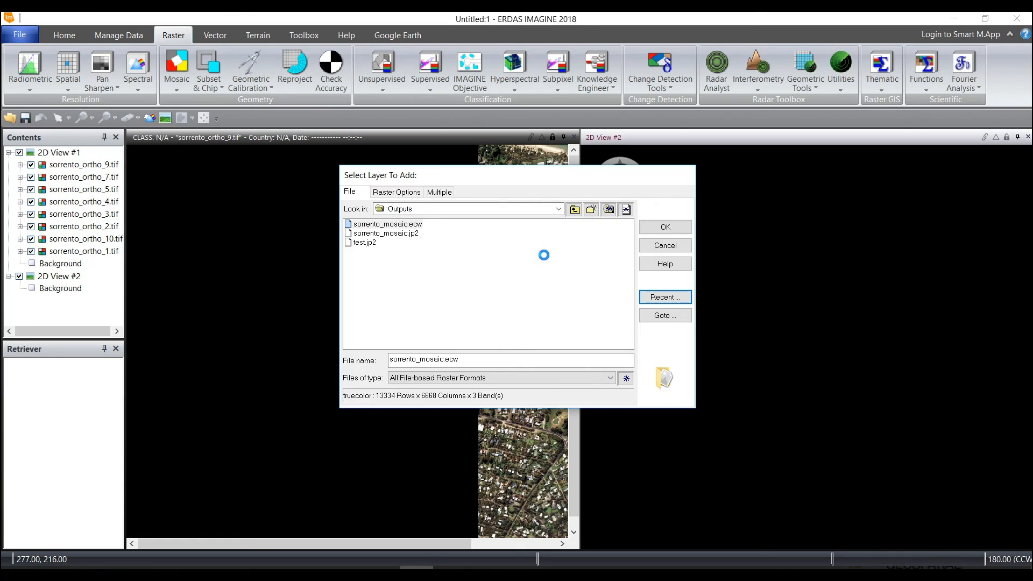
{"action": "left_click", "coordinate": [656, 225]}
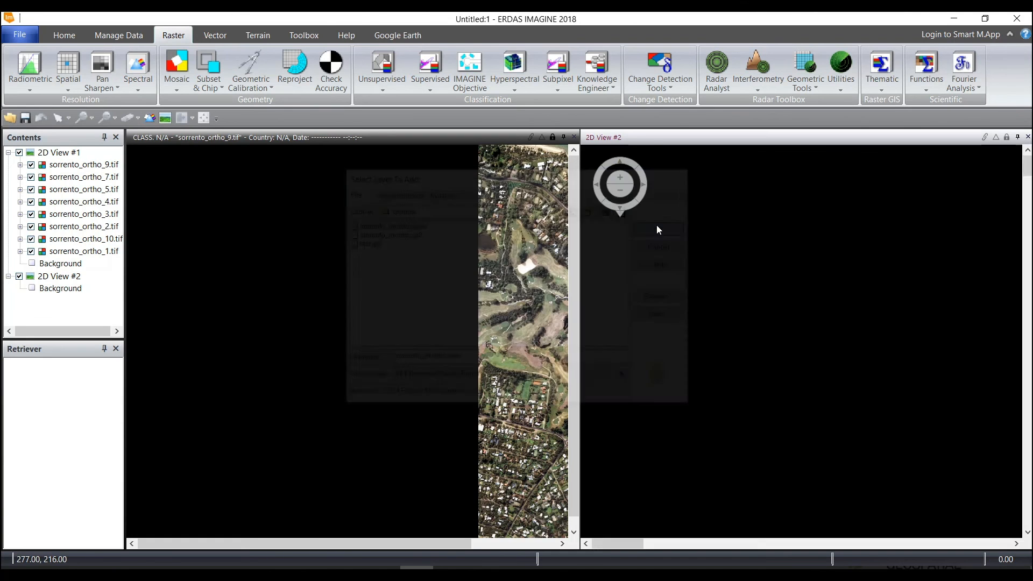
{"action": "left_click_drag", "start_coordinate": [506, 307], "coordinate": [256, 308]}
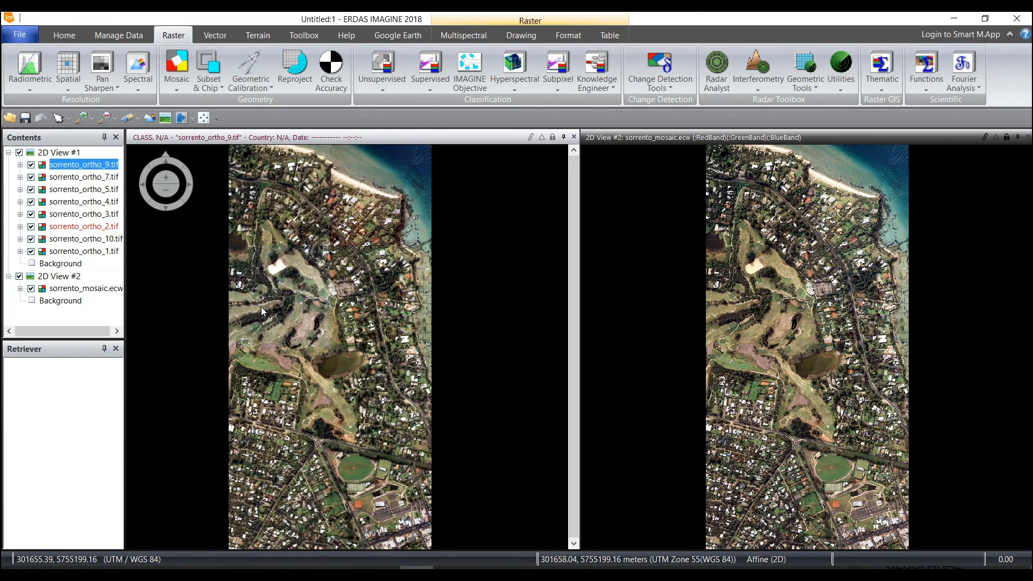